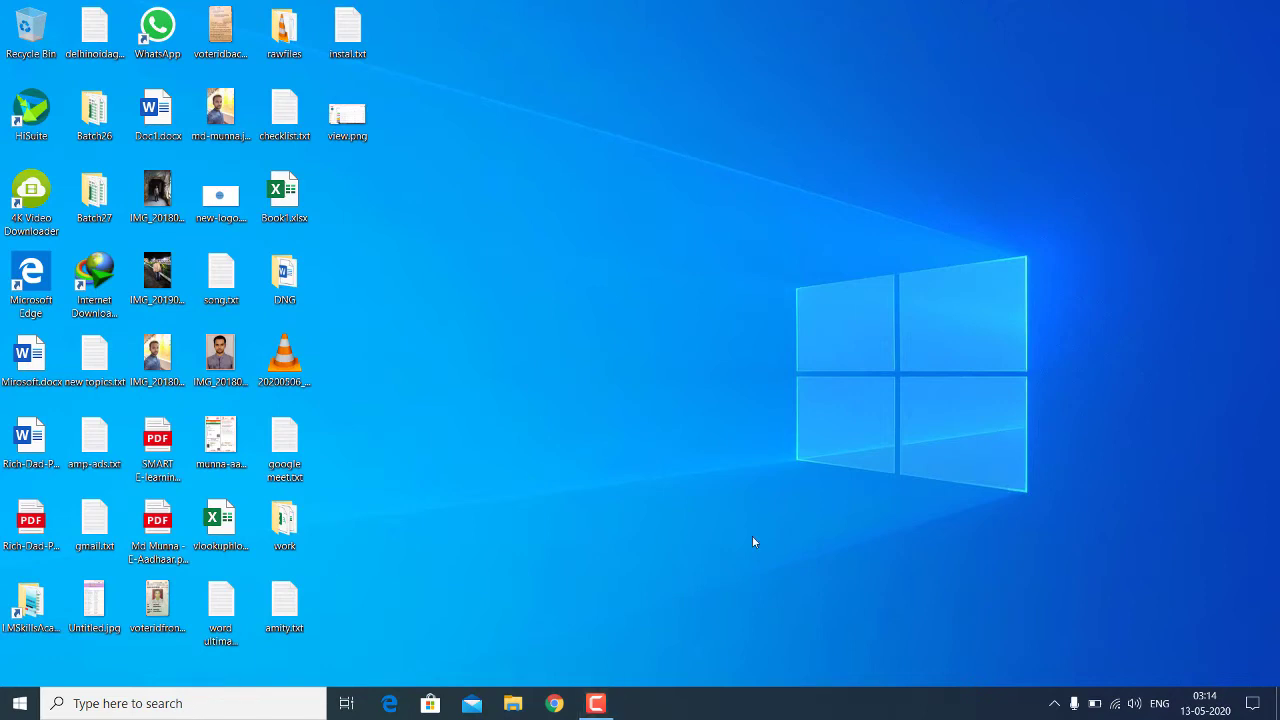
- Open the Ease of Access settings in Windows Settings and turn on high contrast with the High Contrast Black theme
click(19, 705)
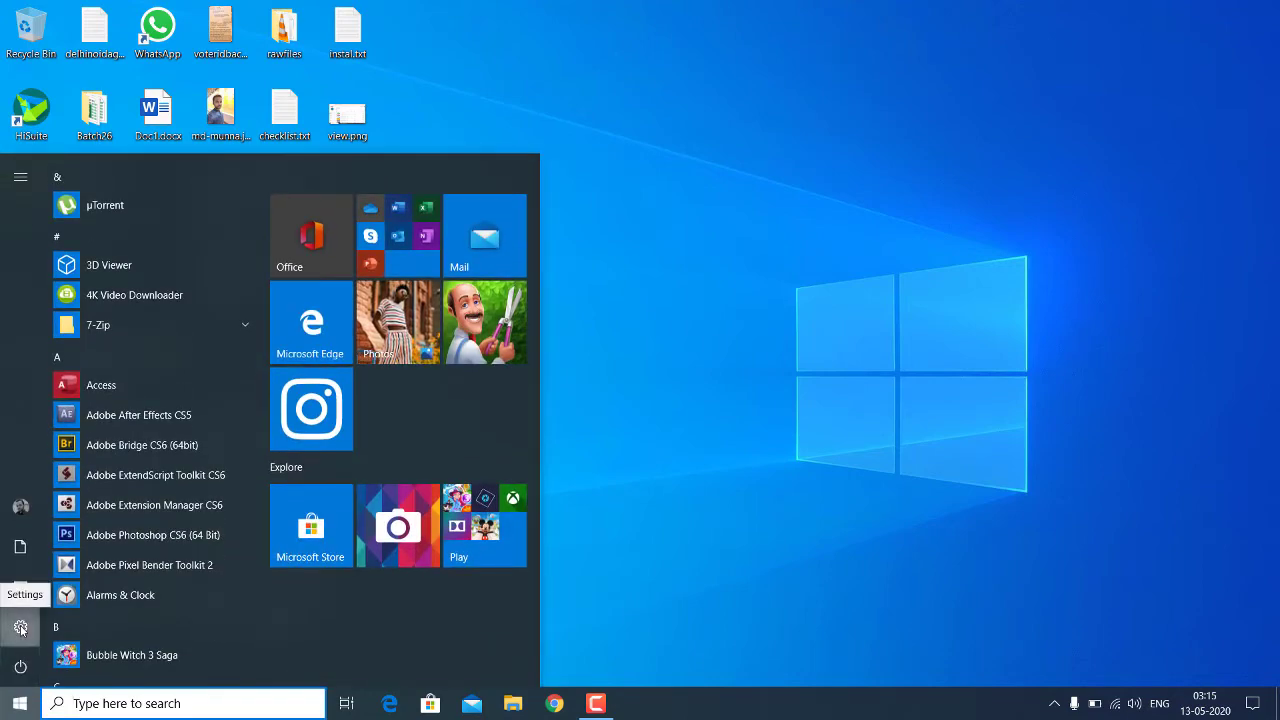
click(20, 628)
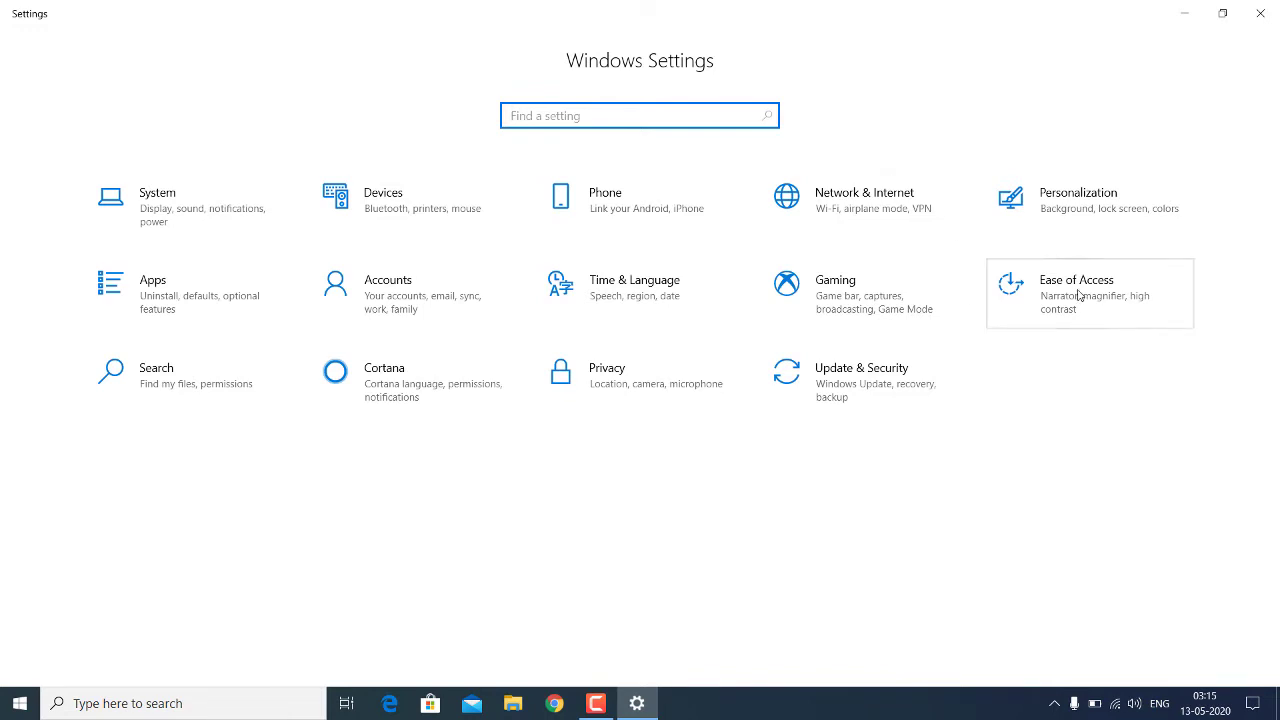
click(1078, 293)
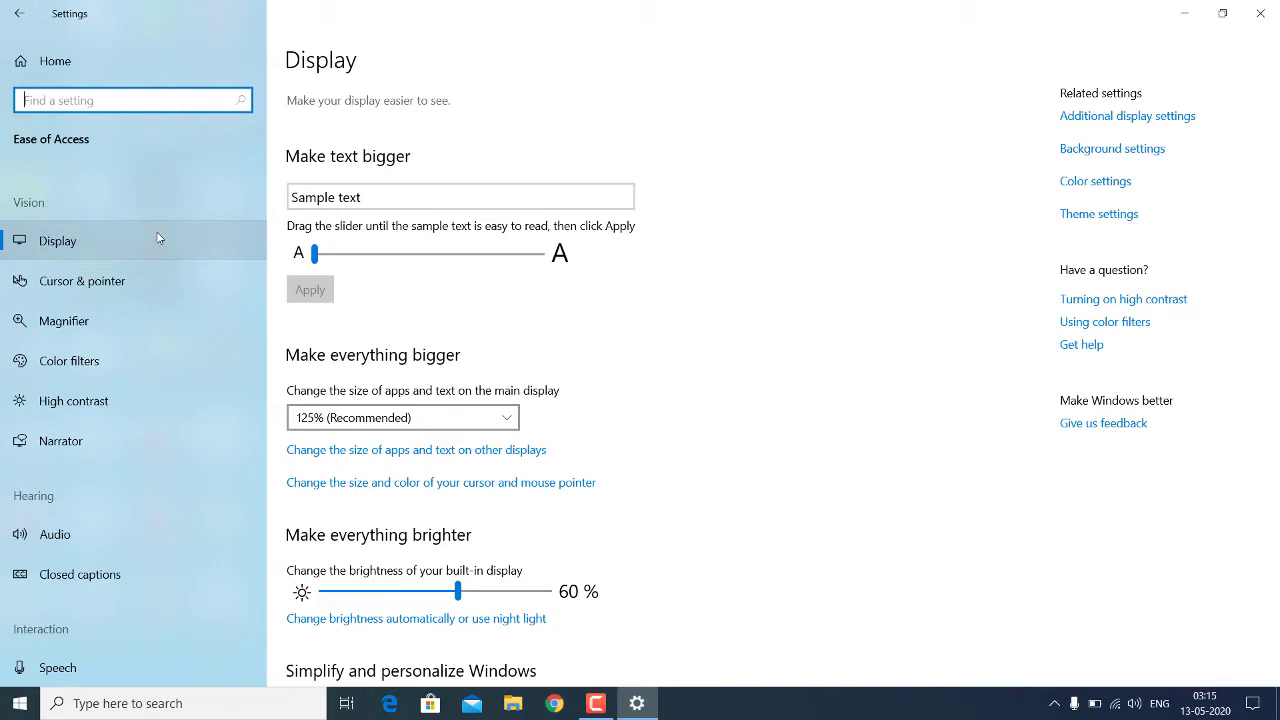
click(497, 80)
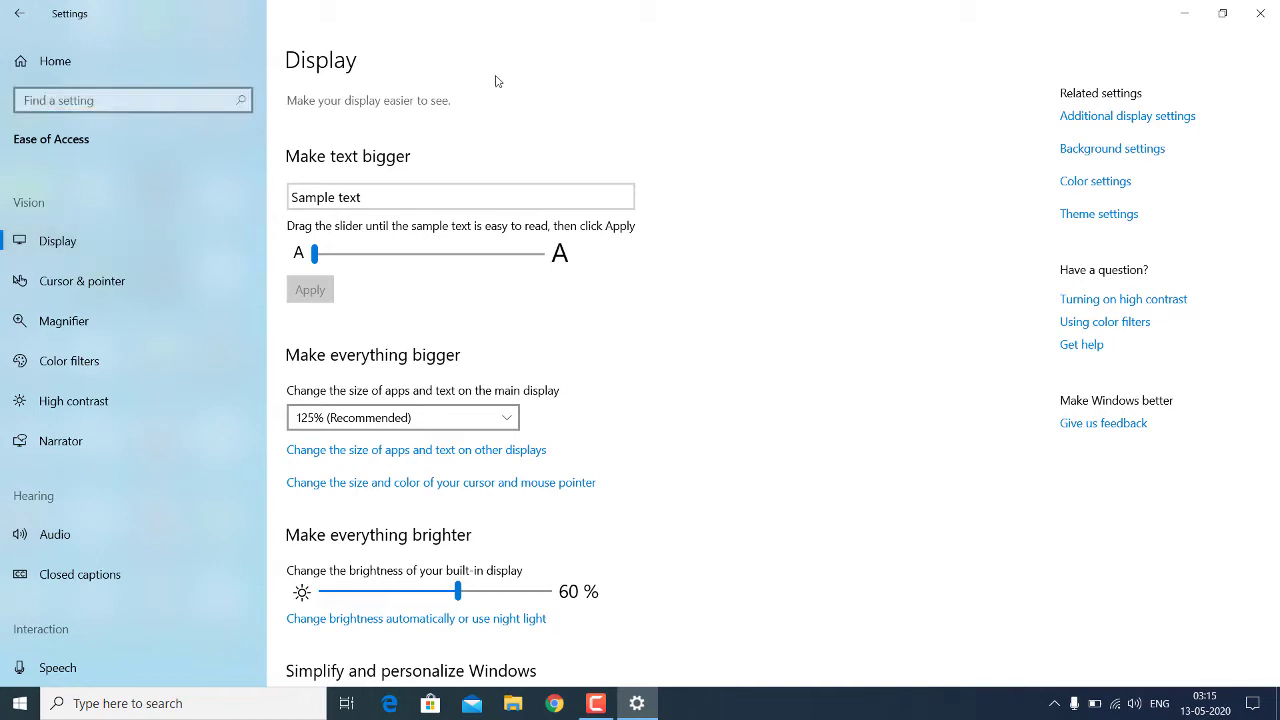
click(129, 400)
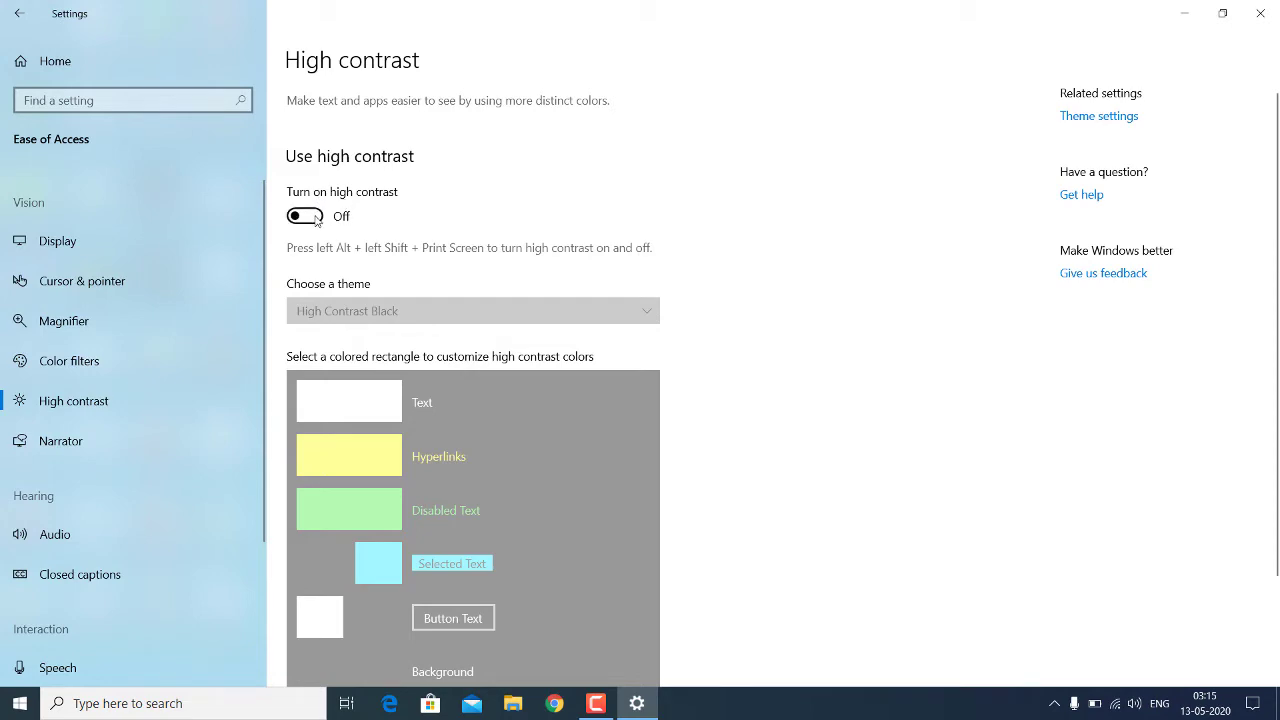
click(316, 219)
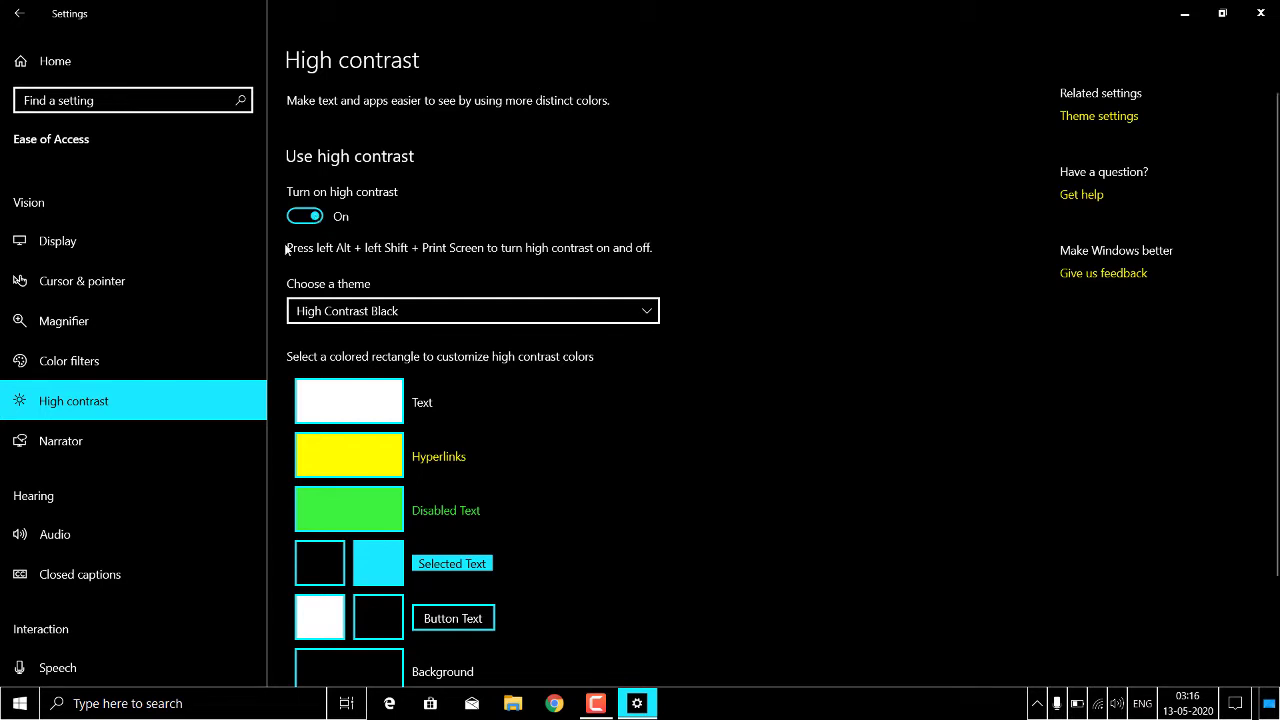
- Enlarge the display text to about four fifths of its size range and apply it, keeping the app scaling at 125% (Recommended)
click(135, 241)
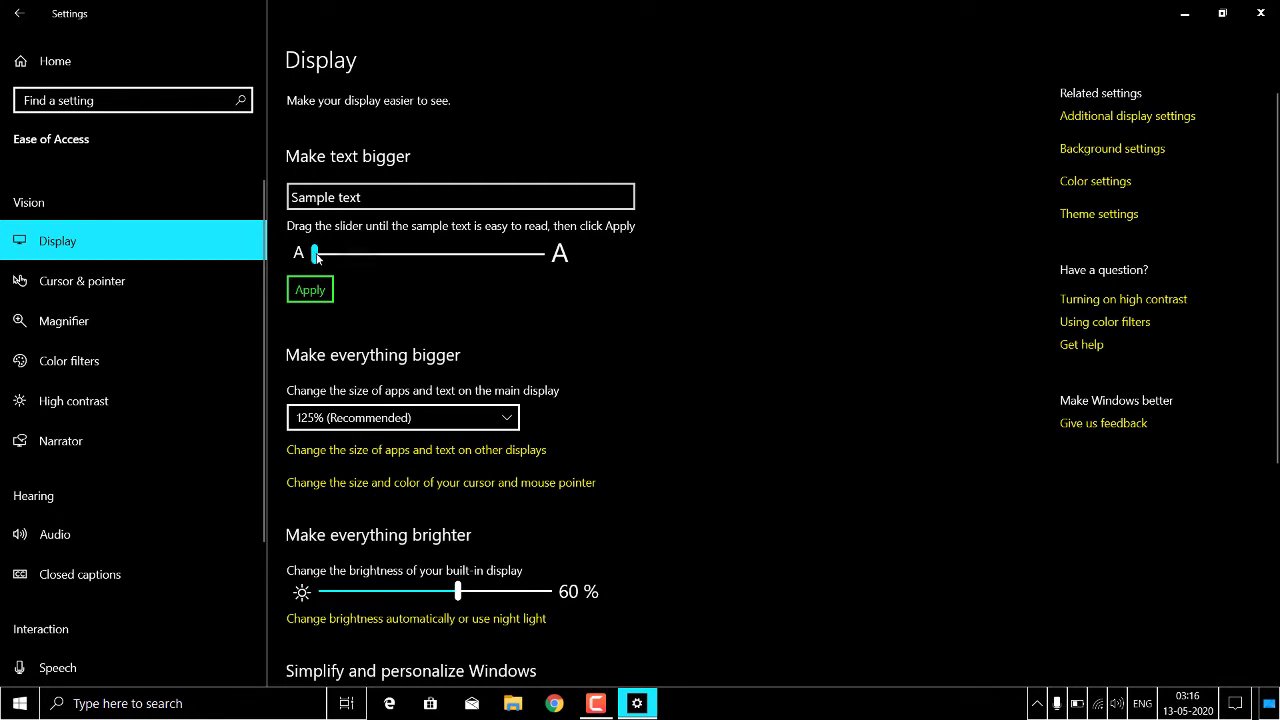
drag(316, 256, 317, 257)
drag(316, 256, 316, 256)
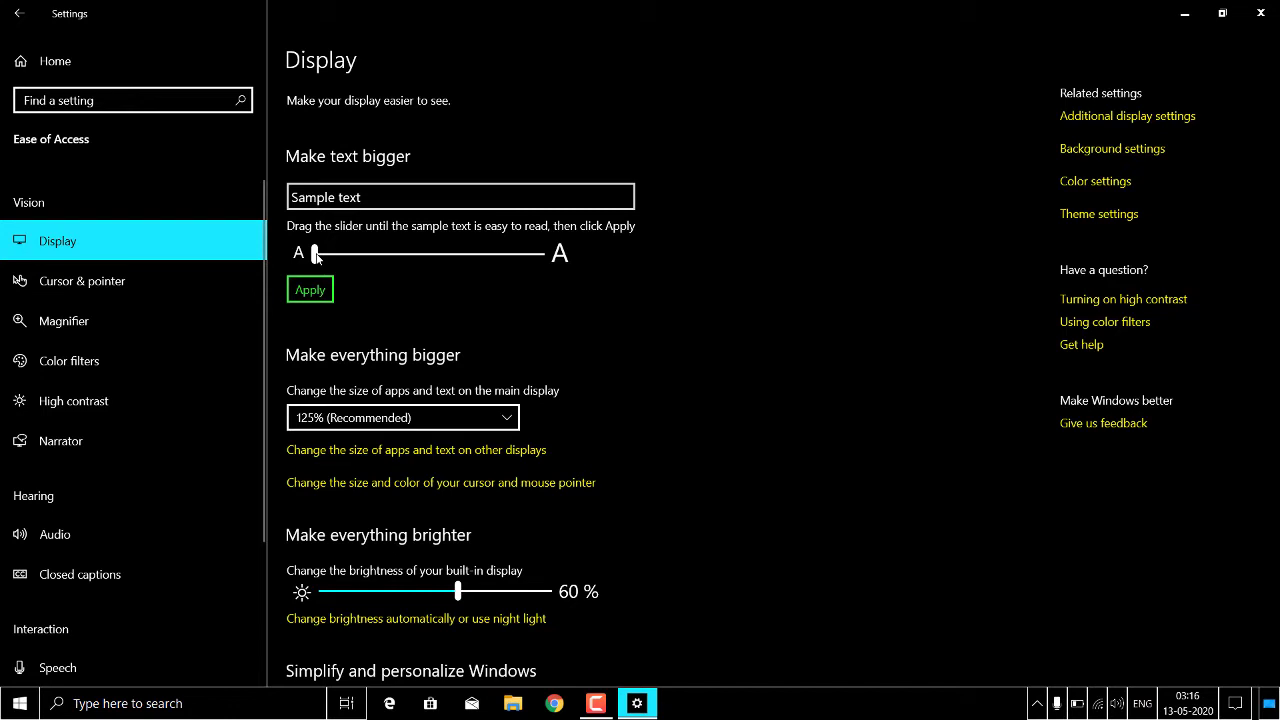
drag(316, 254, 497, 268)
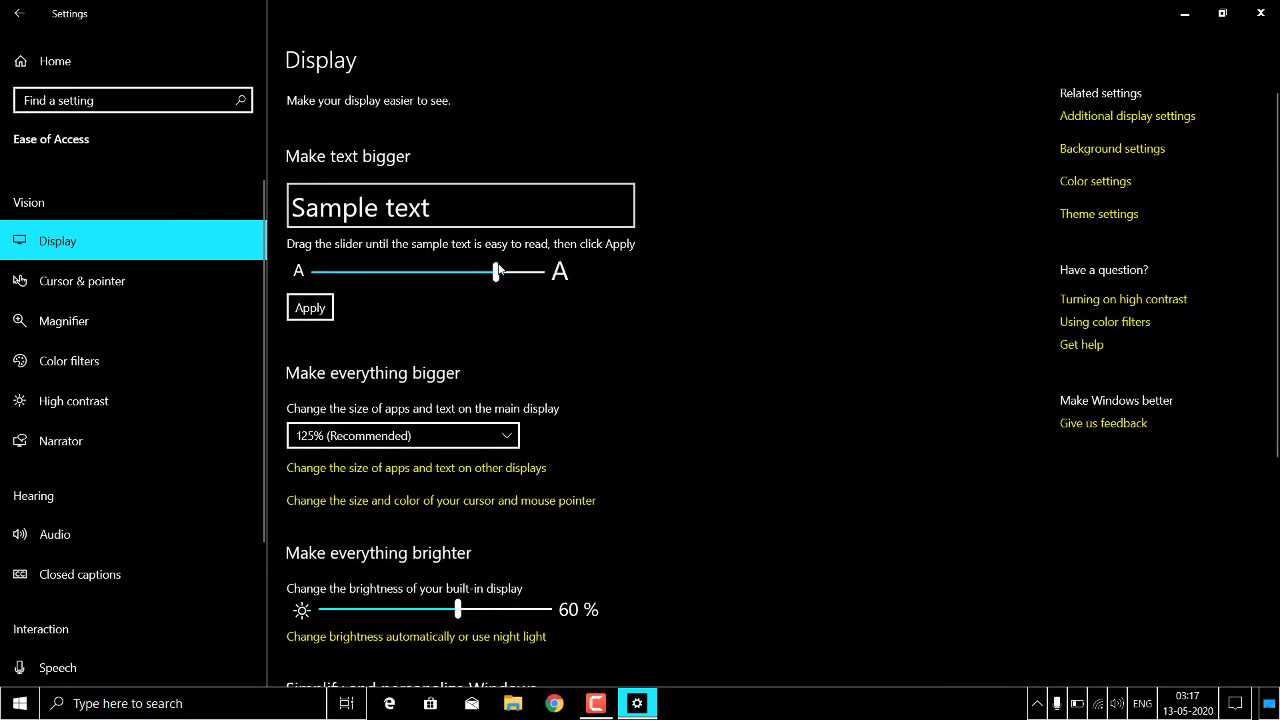
click(318, 307)
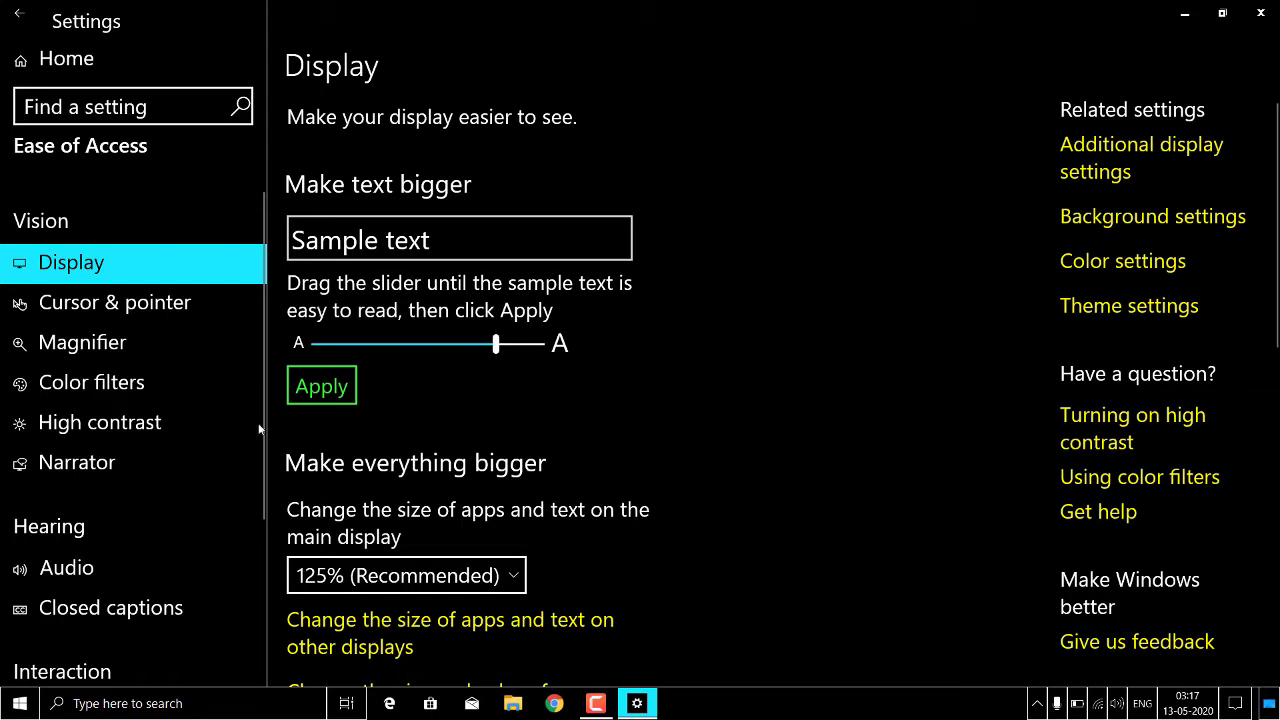
click(447, 576)
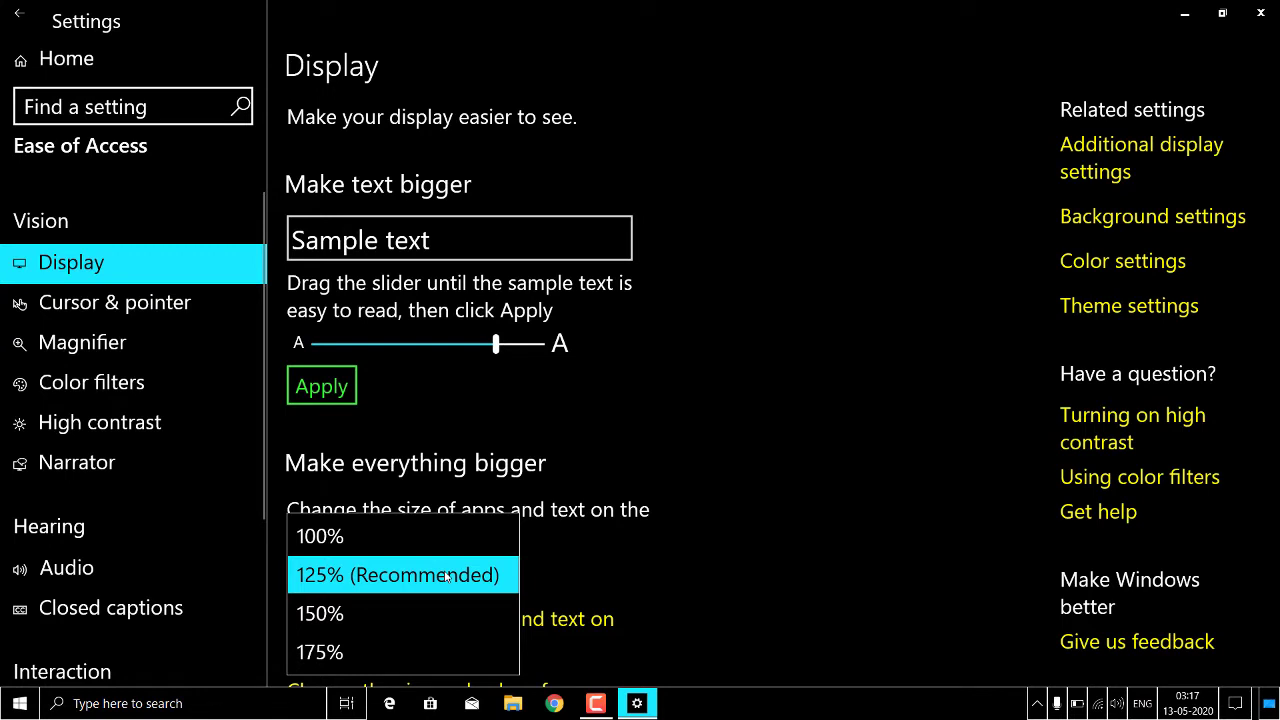
click(447, 577)
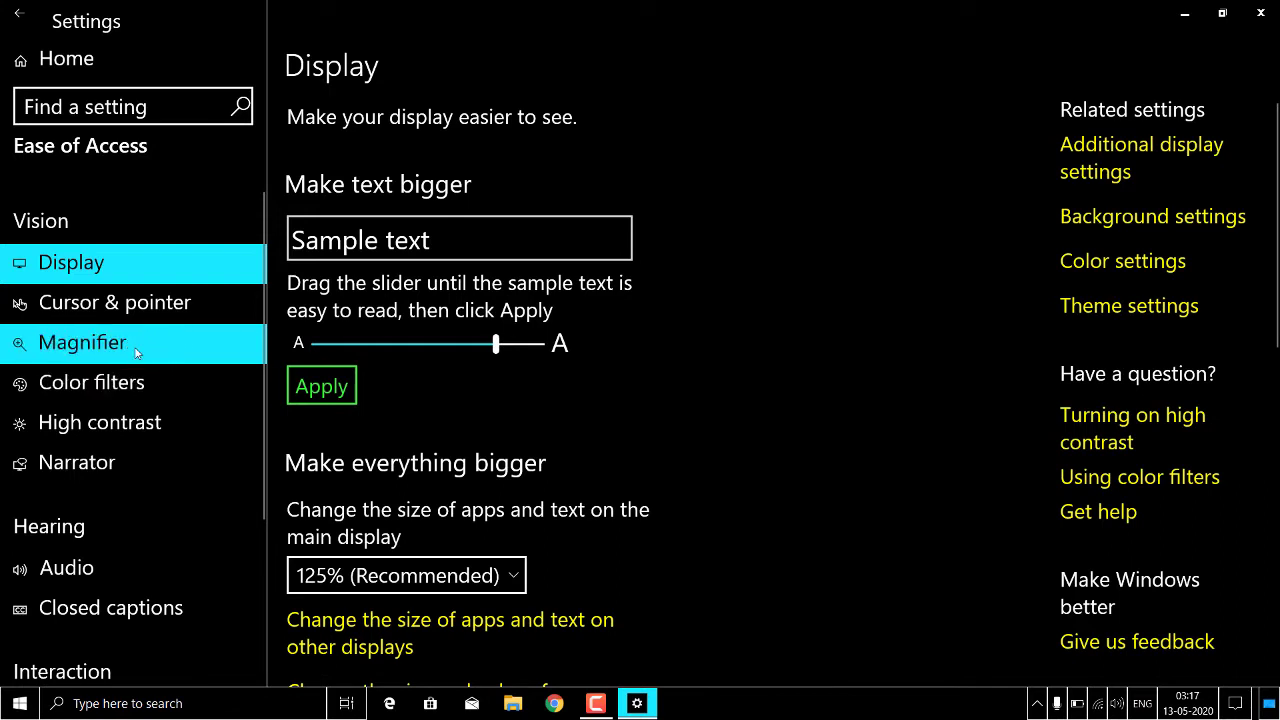
- Try out Magnifier at 200% zoom and turn it off again
click(134, 347)
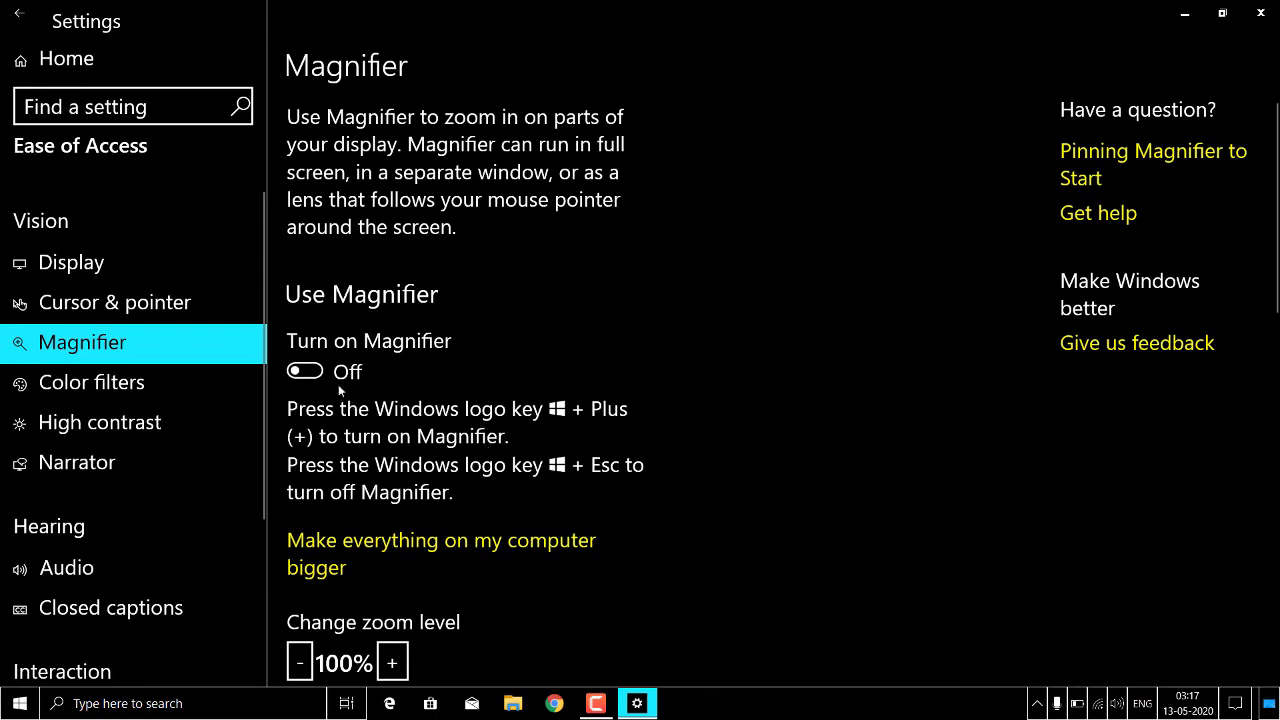
click(308, 372)
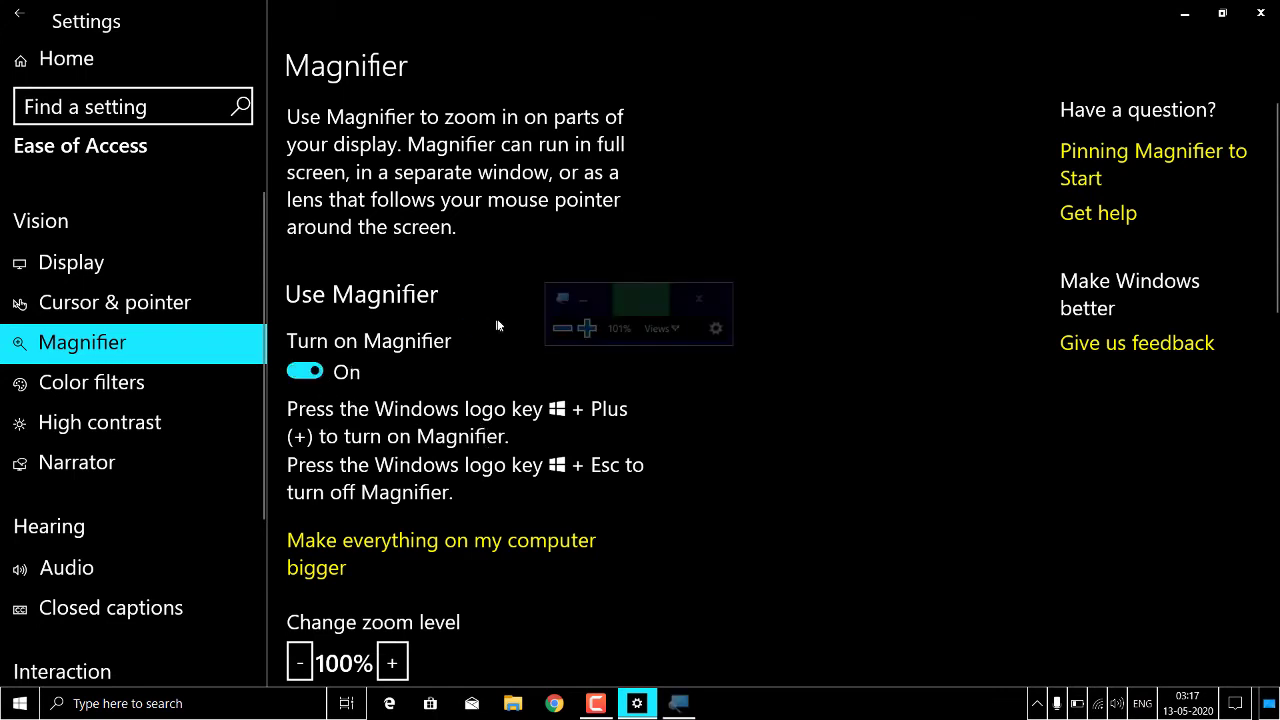
click(586, 330)
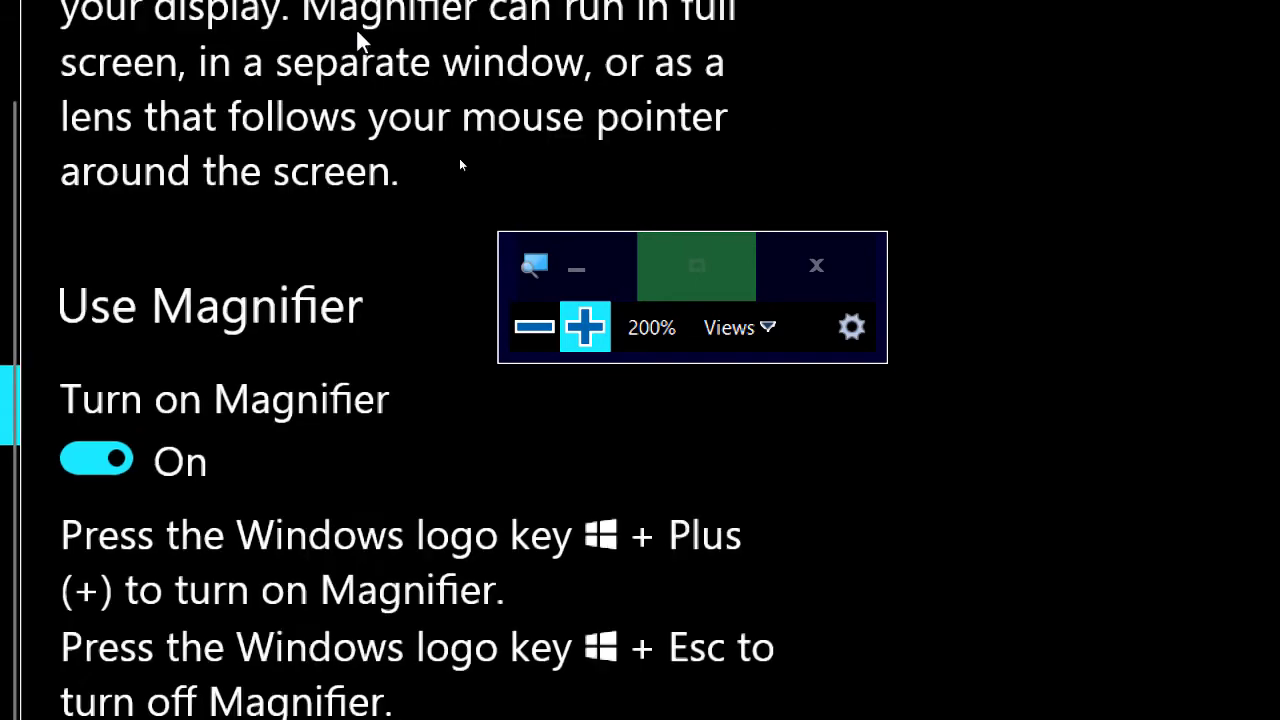
key(super+Escape)
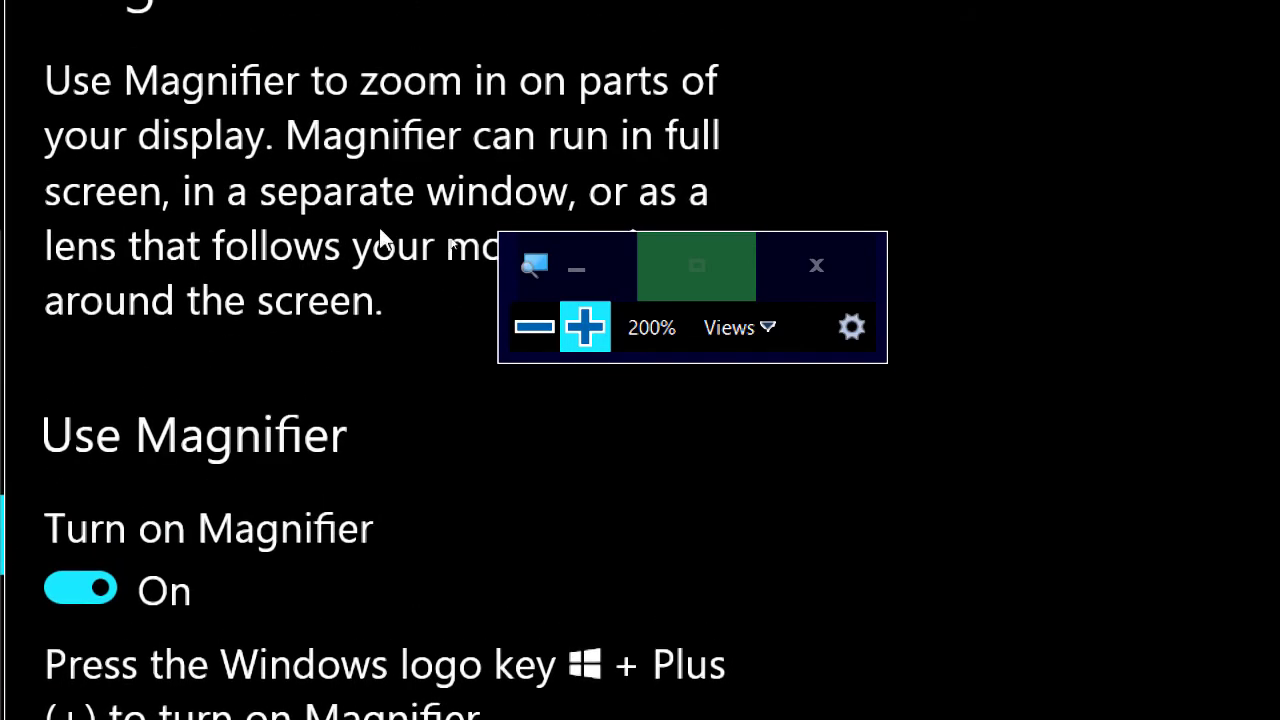
- Enlarge the mouse pointer to about five sixths of the size range in the Cursor & pointer settings
click(149, 283)
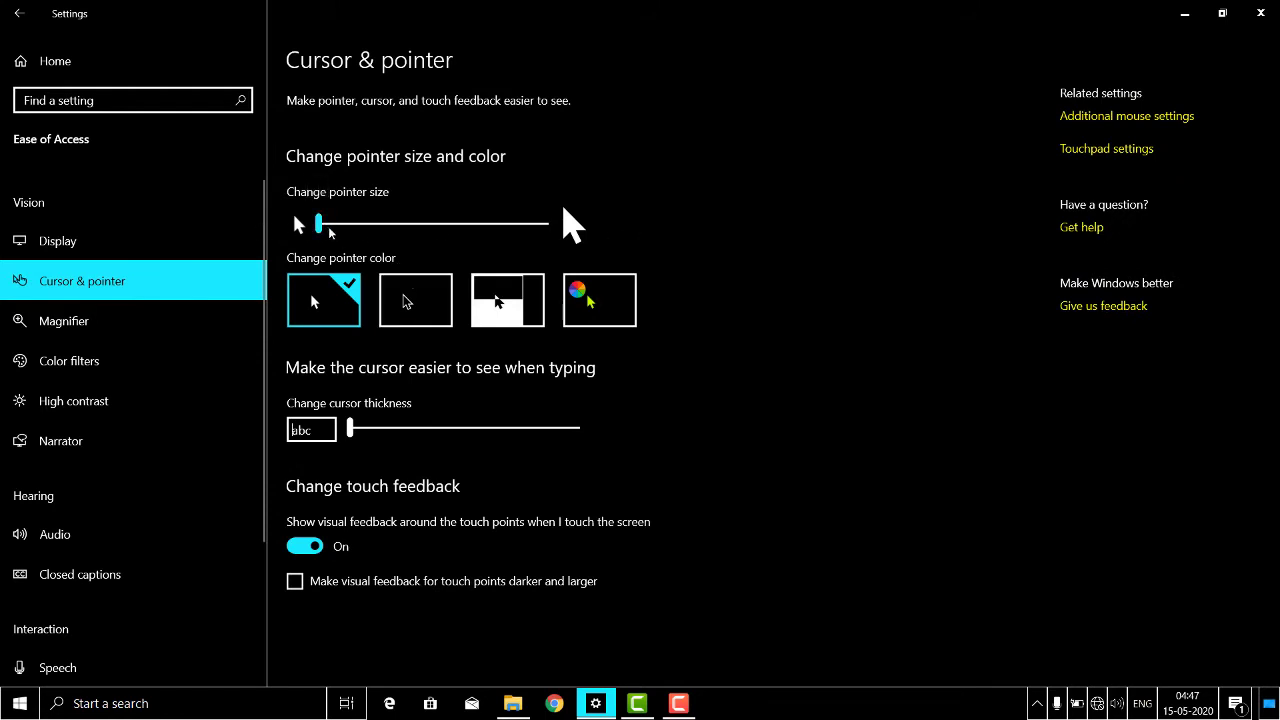
drag(320, 228, 493, 229)
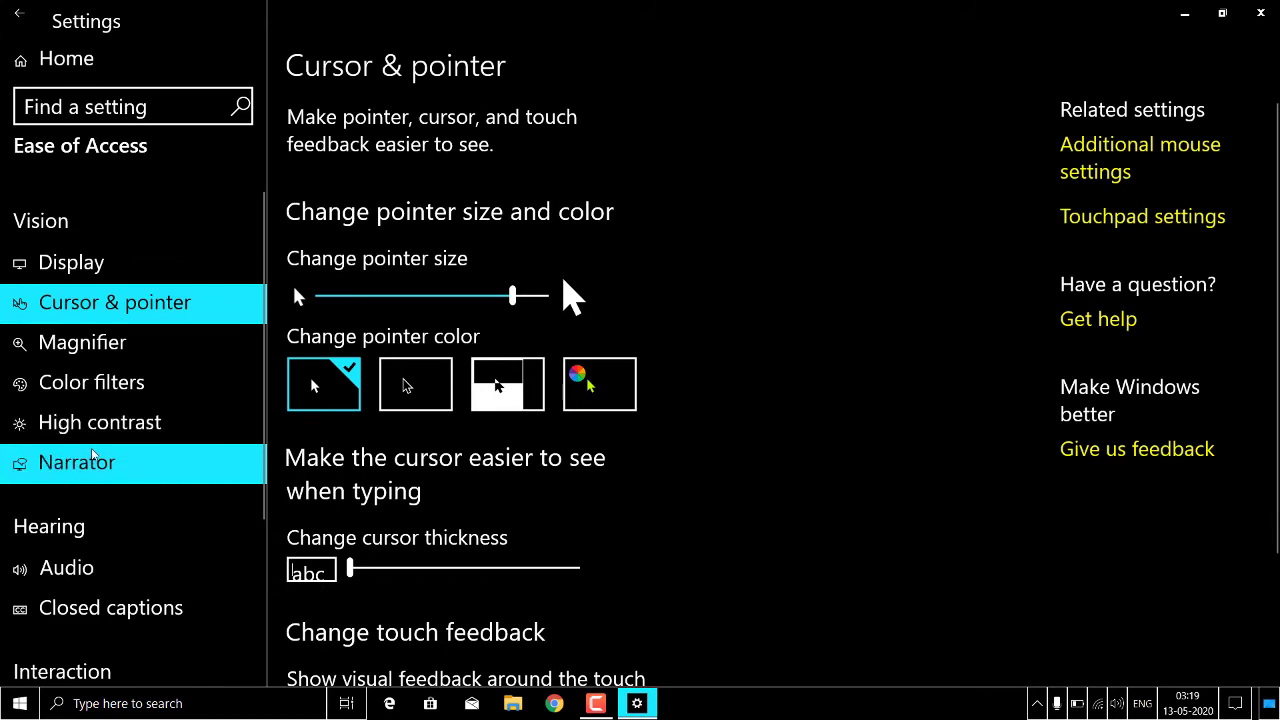
- Start Narrator, disable "Show Narrator Home when Narrator starts", and close Narrator Home
click(96, 458)
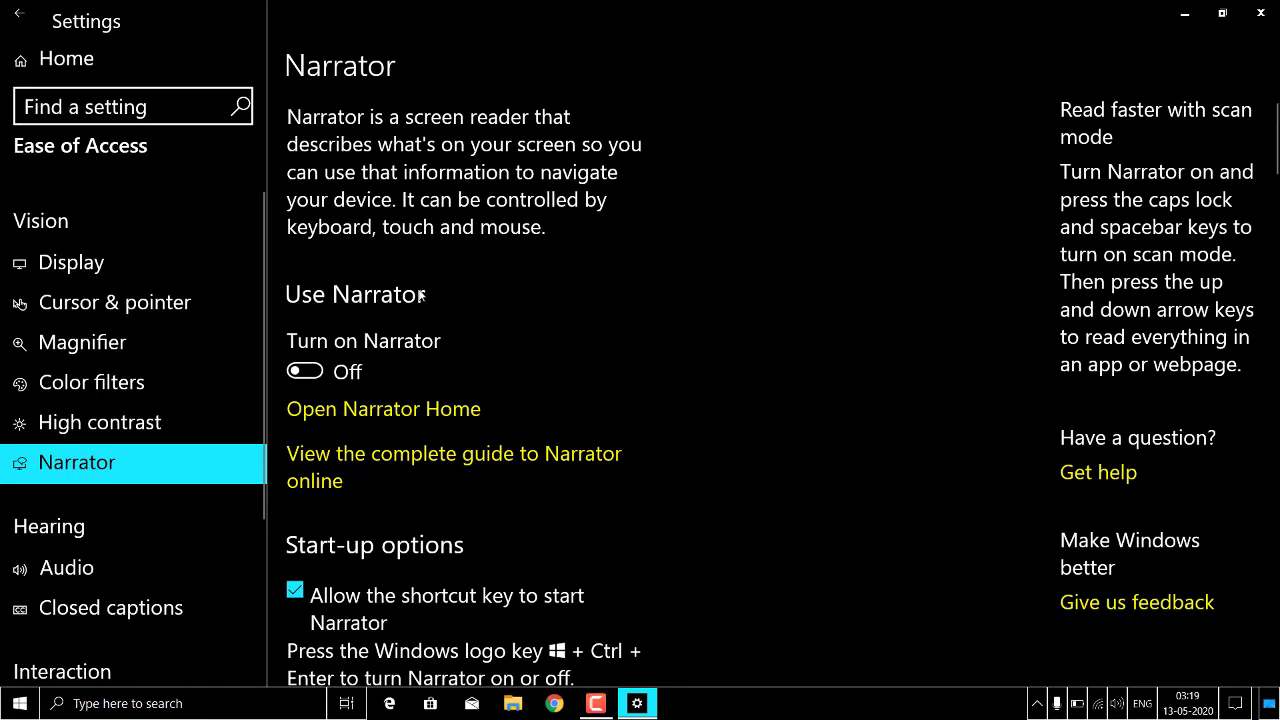
click(308, 370)
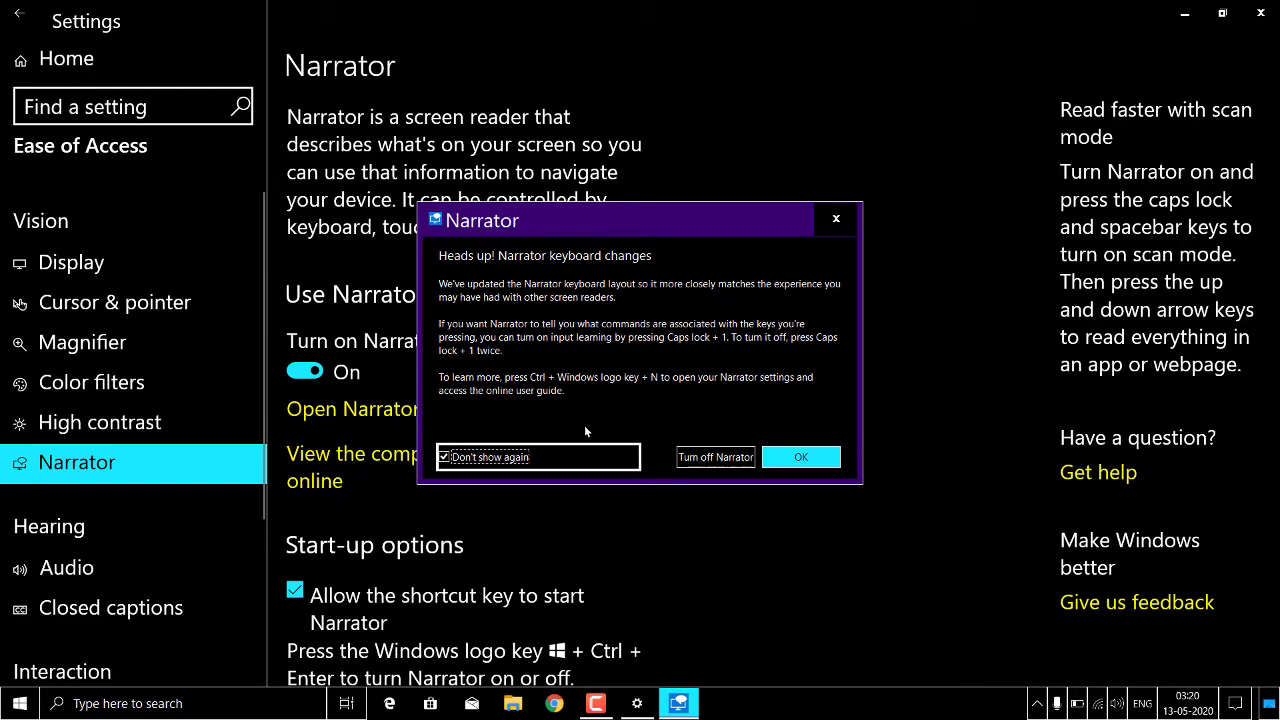
click(790, 452)
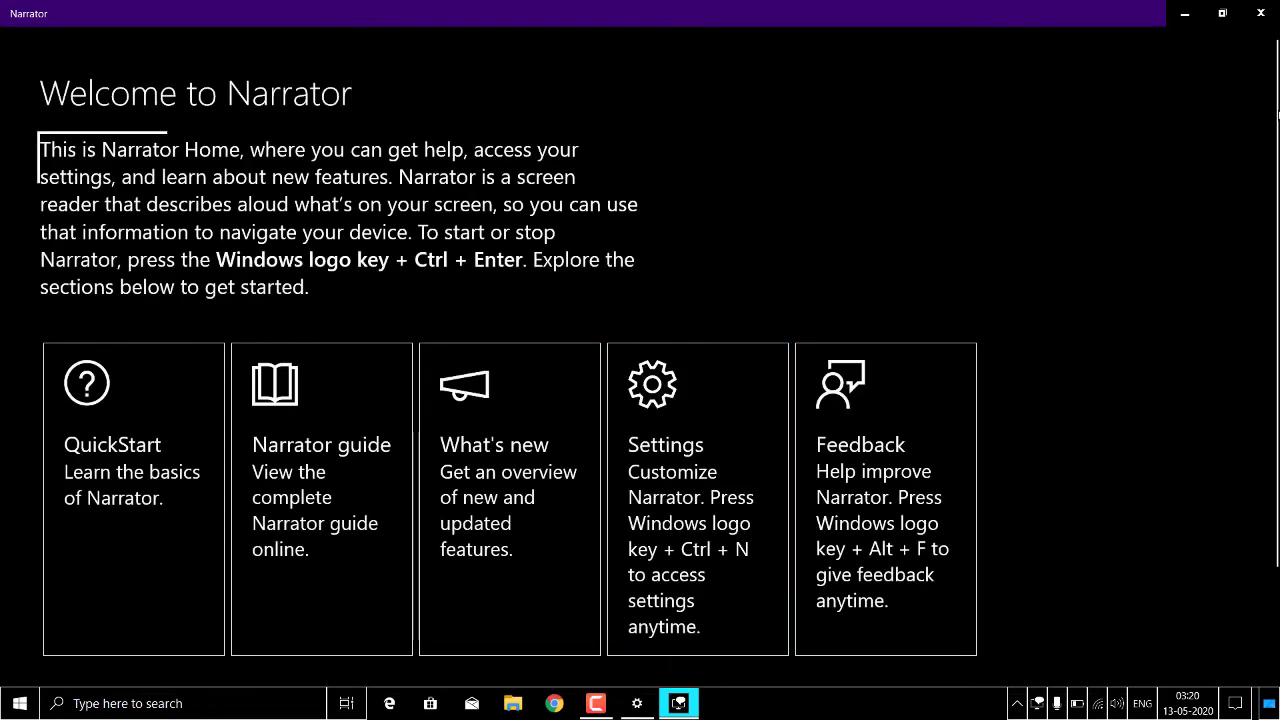
scroll(640, 350, down, 2)
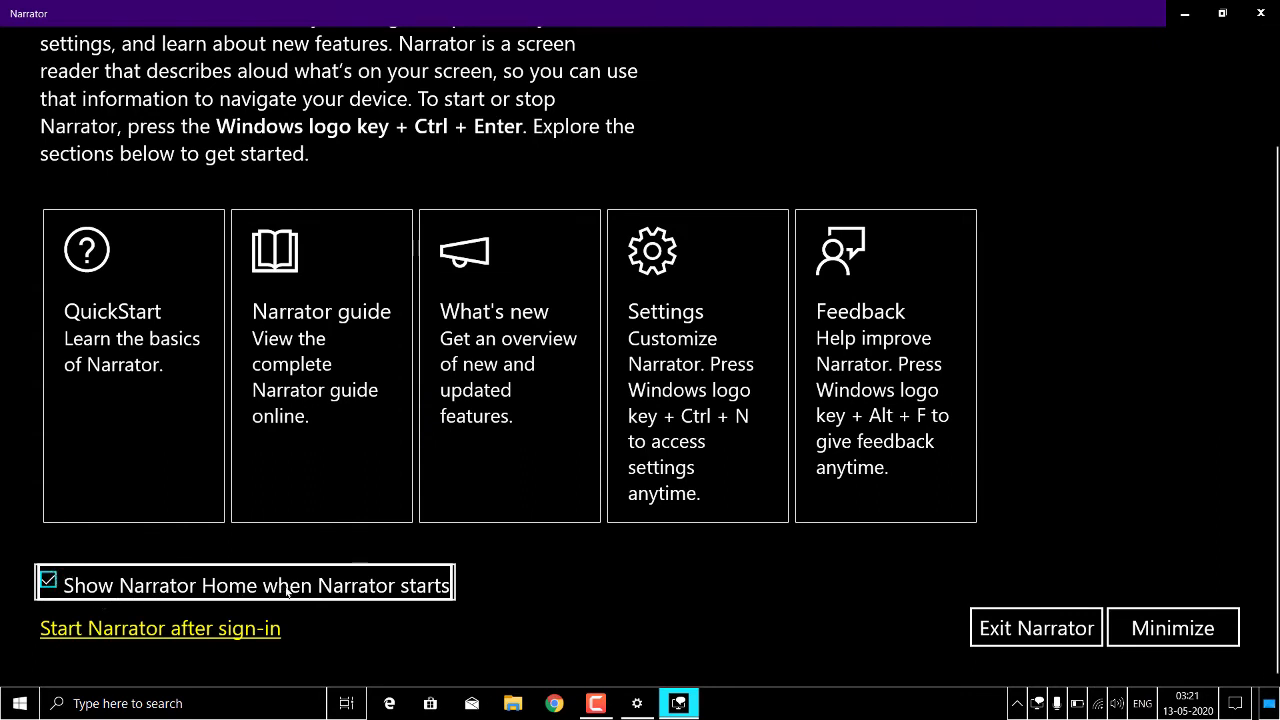
click(50, 584)
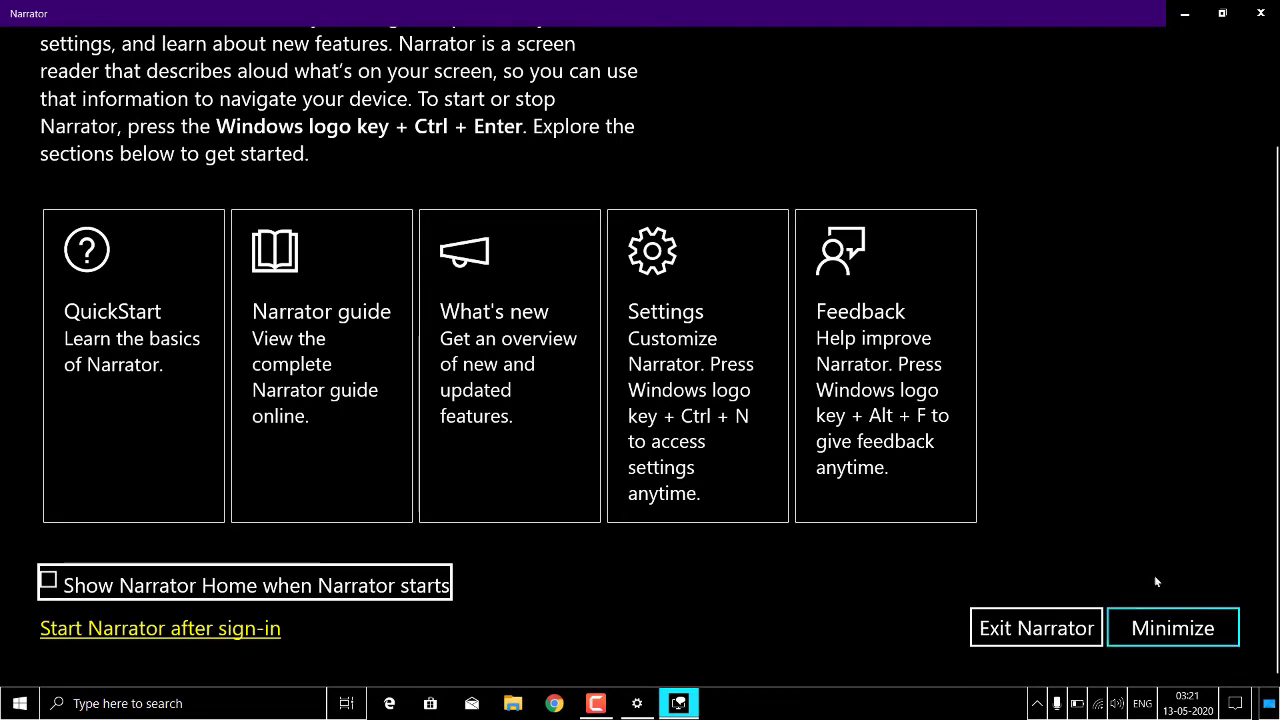
click(1256, 10)
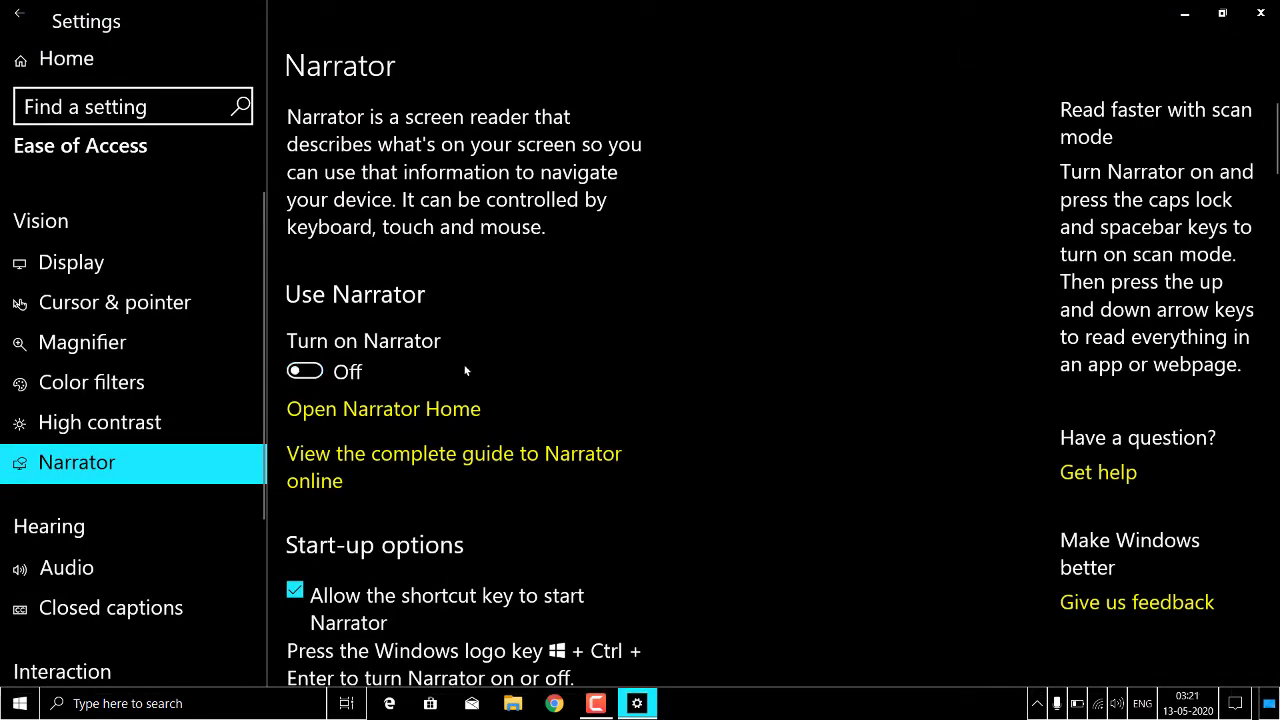
- Review the Narrator start-up options and turn Narrator back on
scroll(789, 405, down, 3)
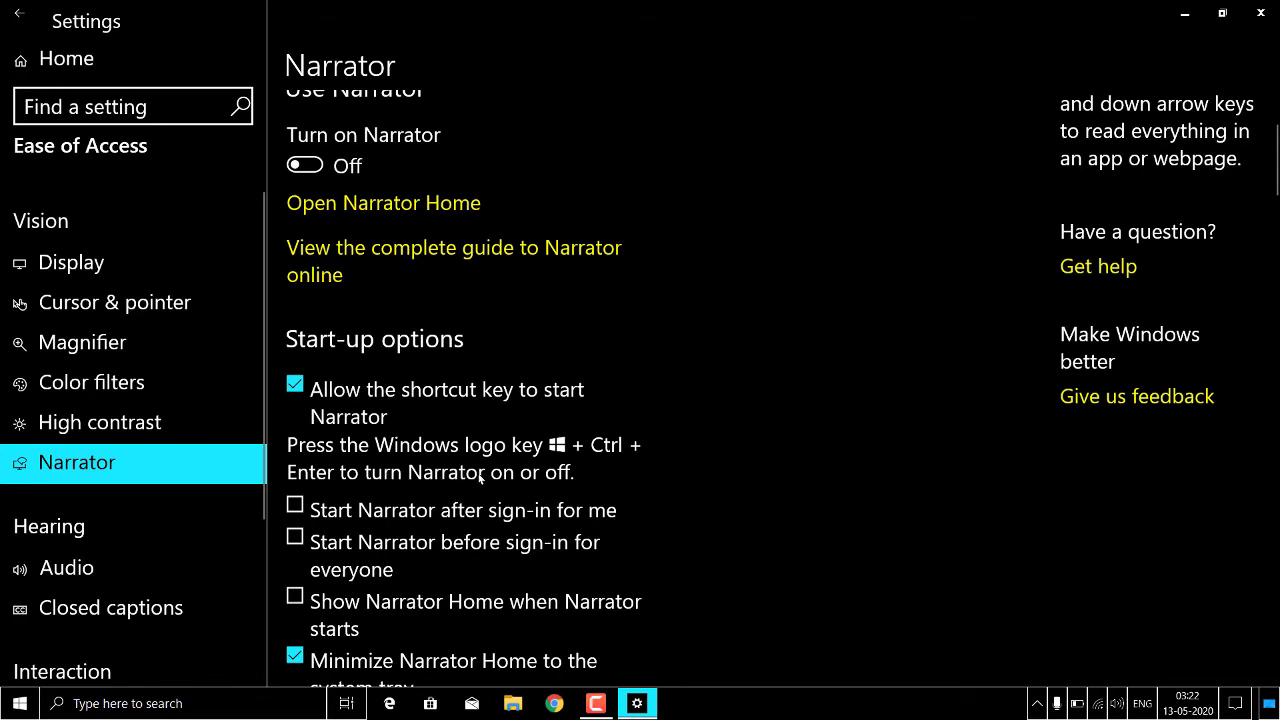
scroll(480, 478, up, 3)
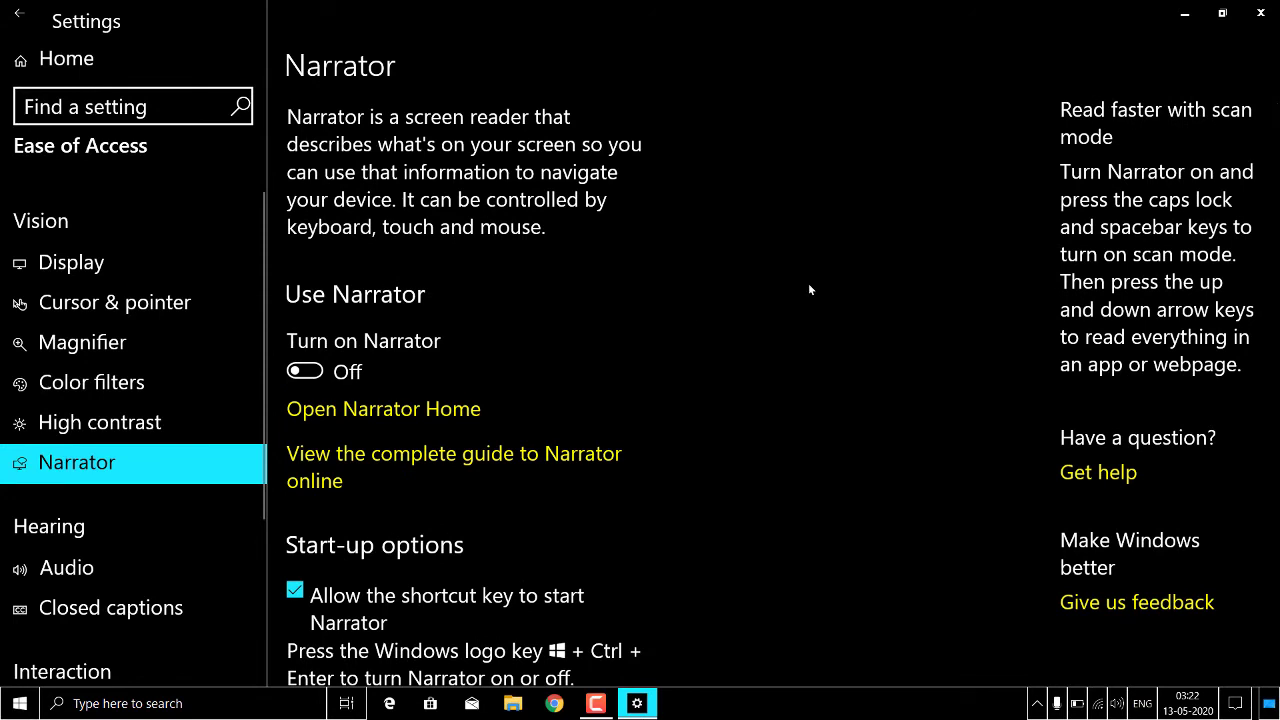
key(super+ctrl+Return)
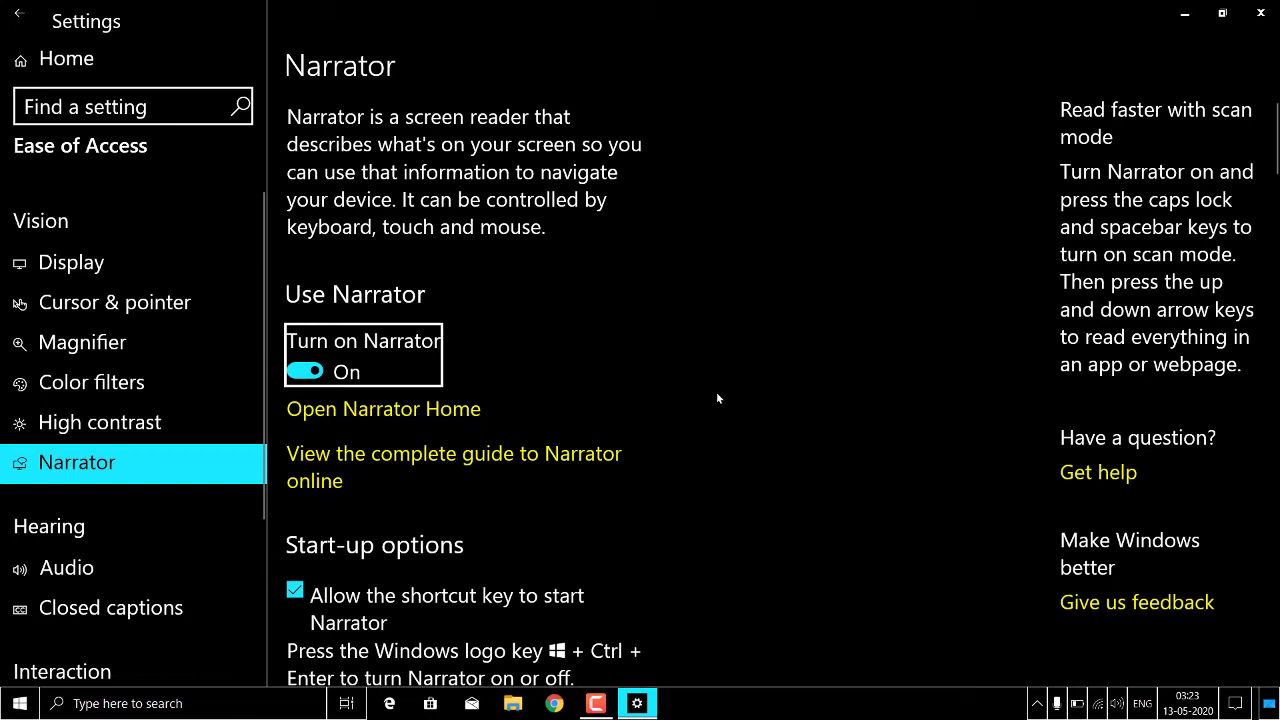
- Minimize the Settings window and open Mirosoft.docx from the desktop in Word
click(640, 700)
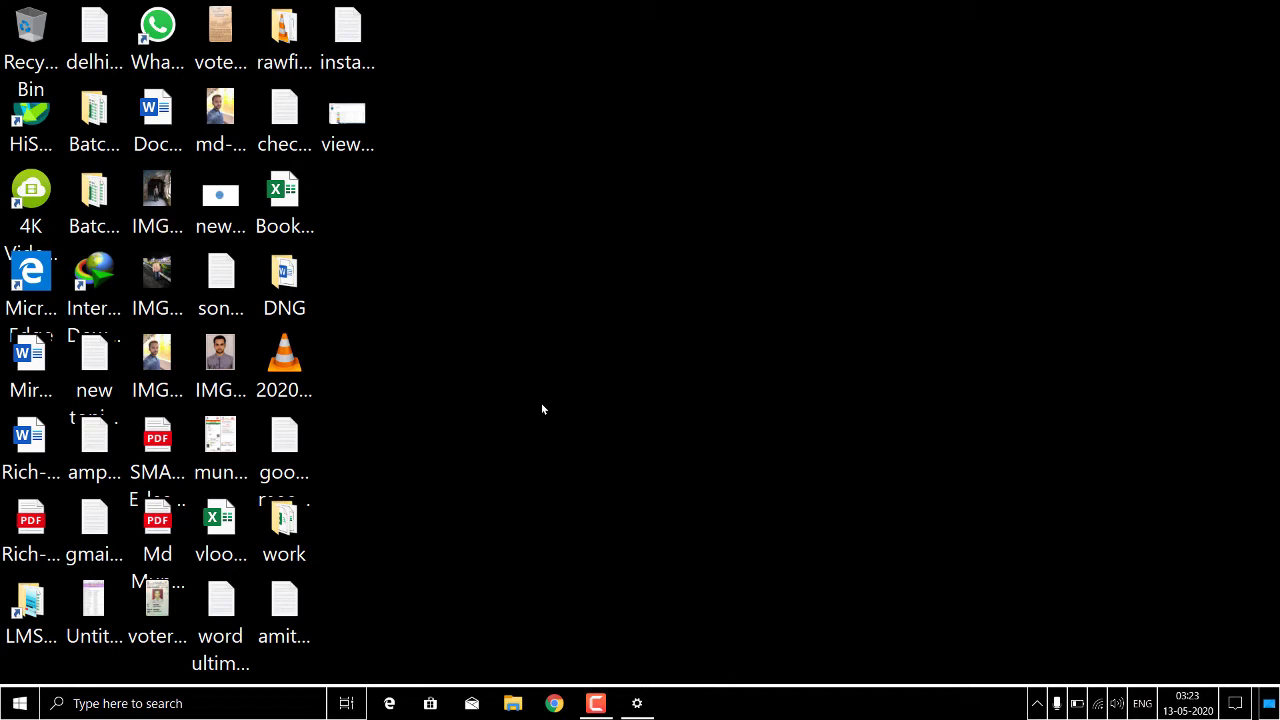
click(32, 365)
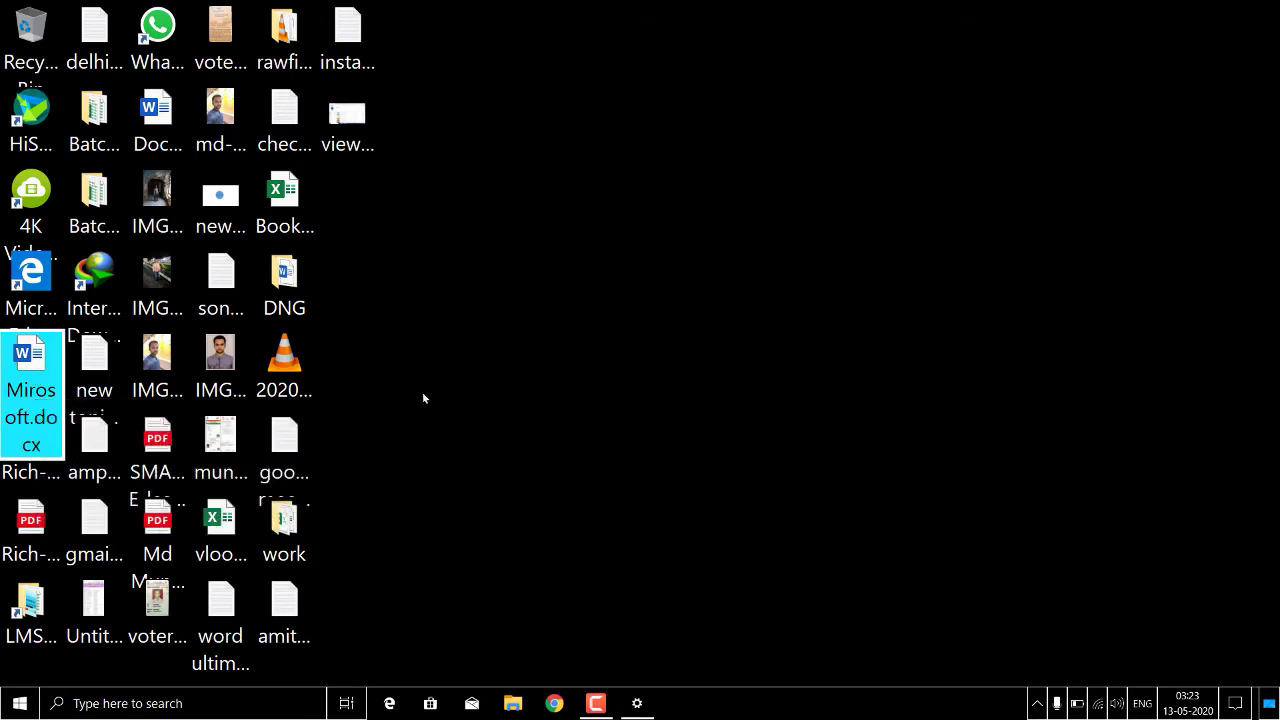
key(Return)
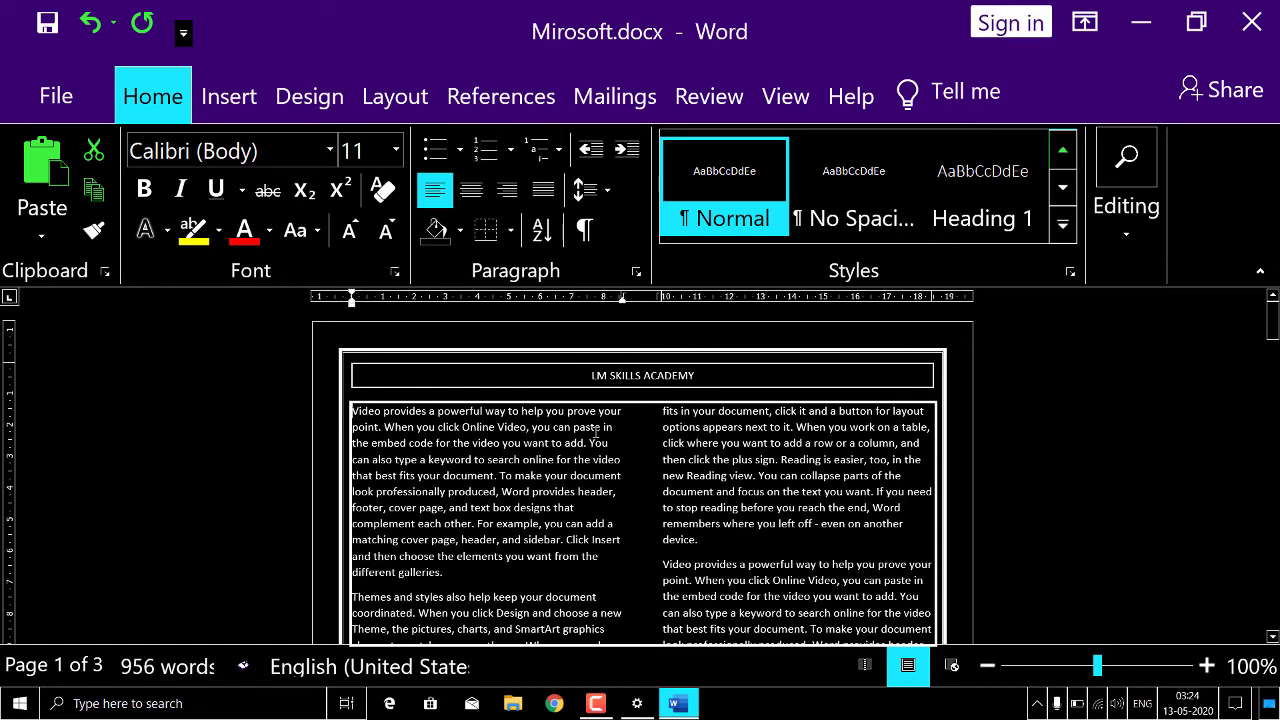
- Add "Hi, mICROSOFT" after "device." in the second column to test Narrator, and close the document without saving
click(721, 530)
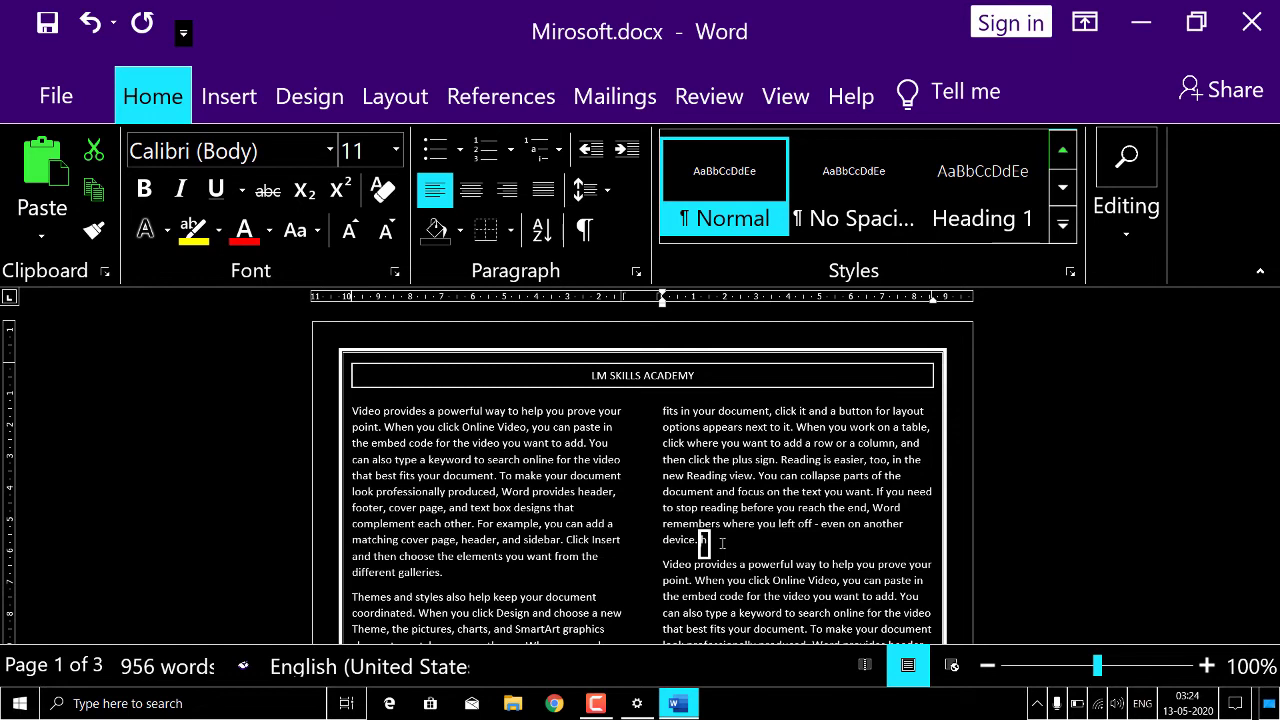
text(hi, my)
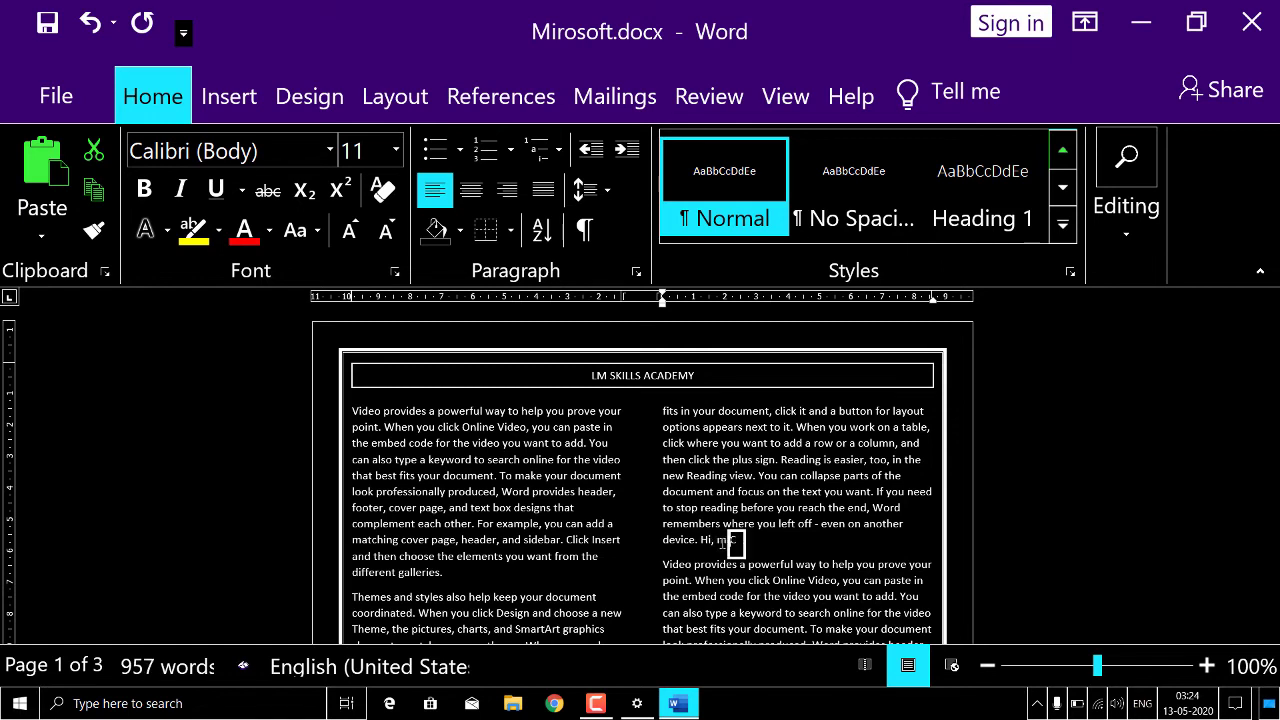
text(CROSOFT)
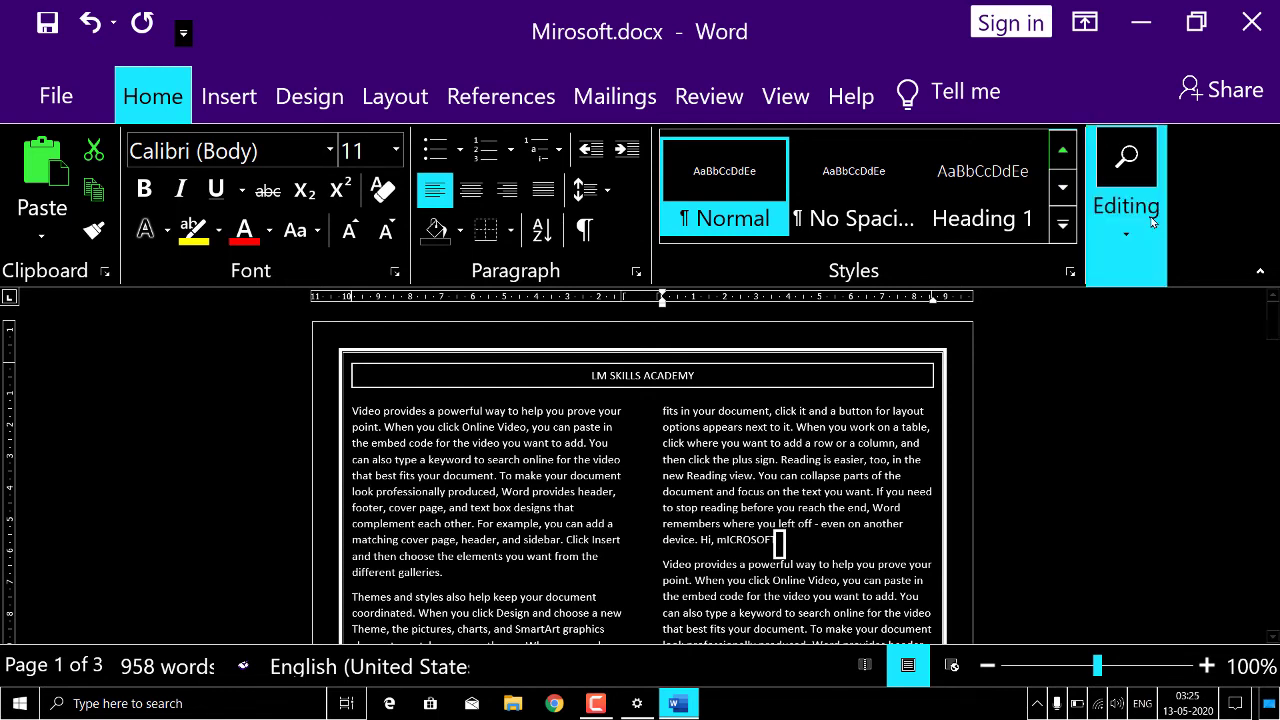
click(1245, 35)
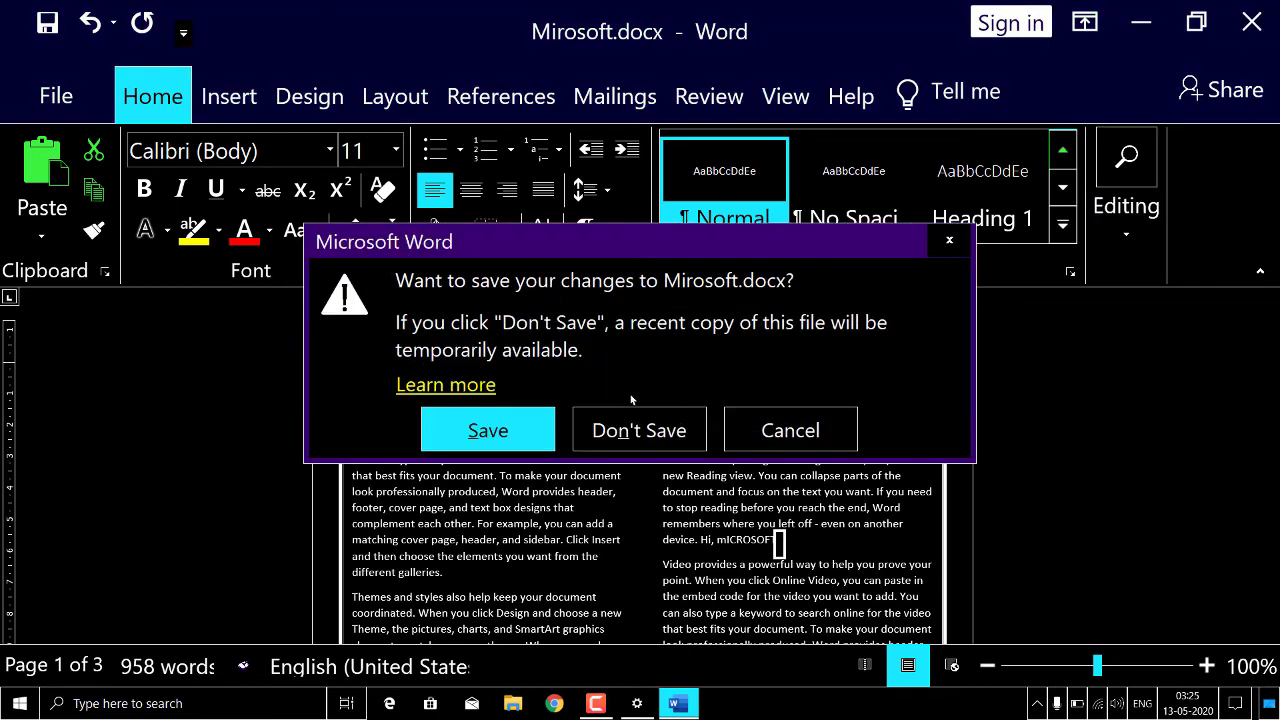
click(658, 422)
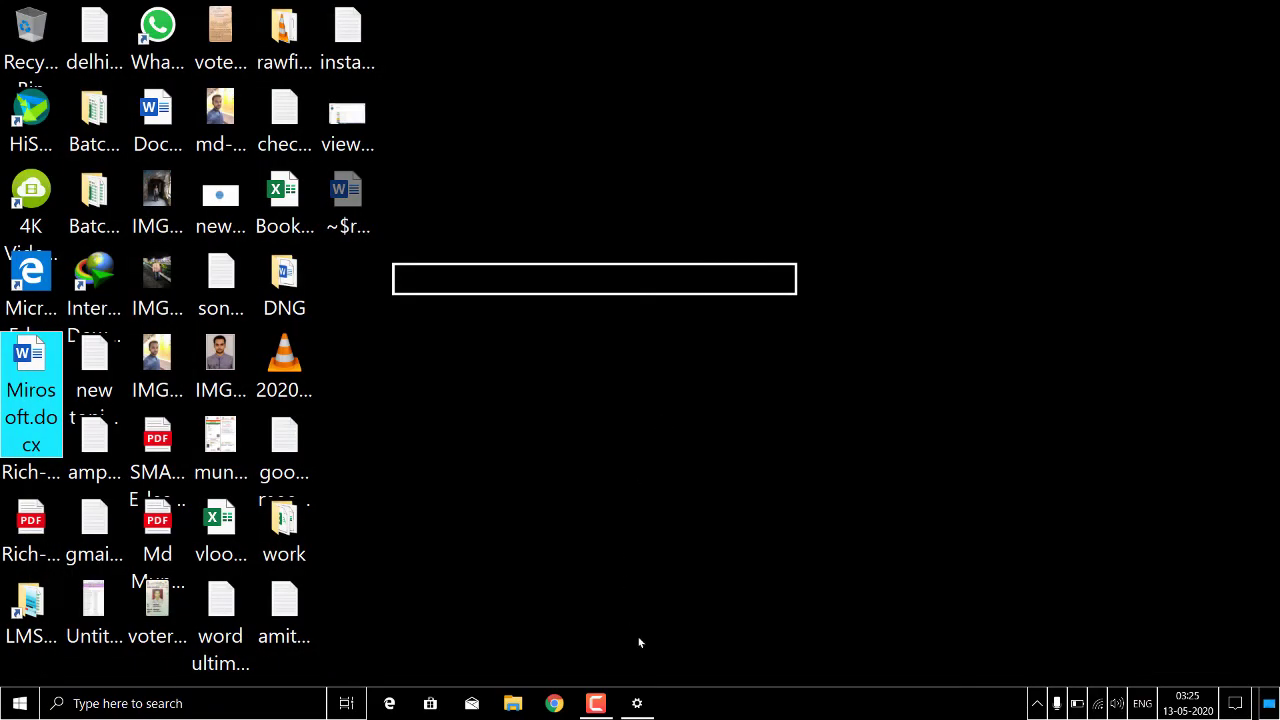
- Return to the Narrator settings and turn Narrator off
click(637, 703)
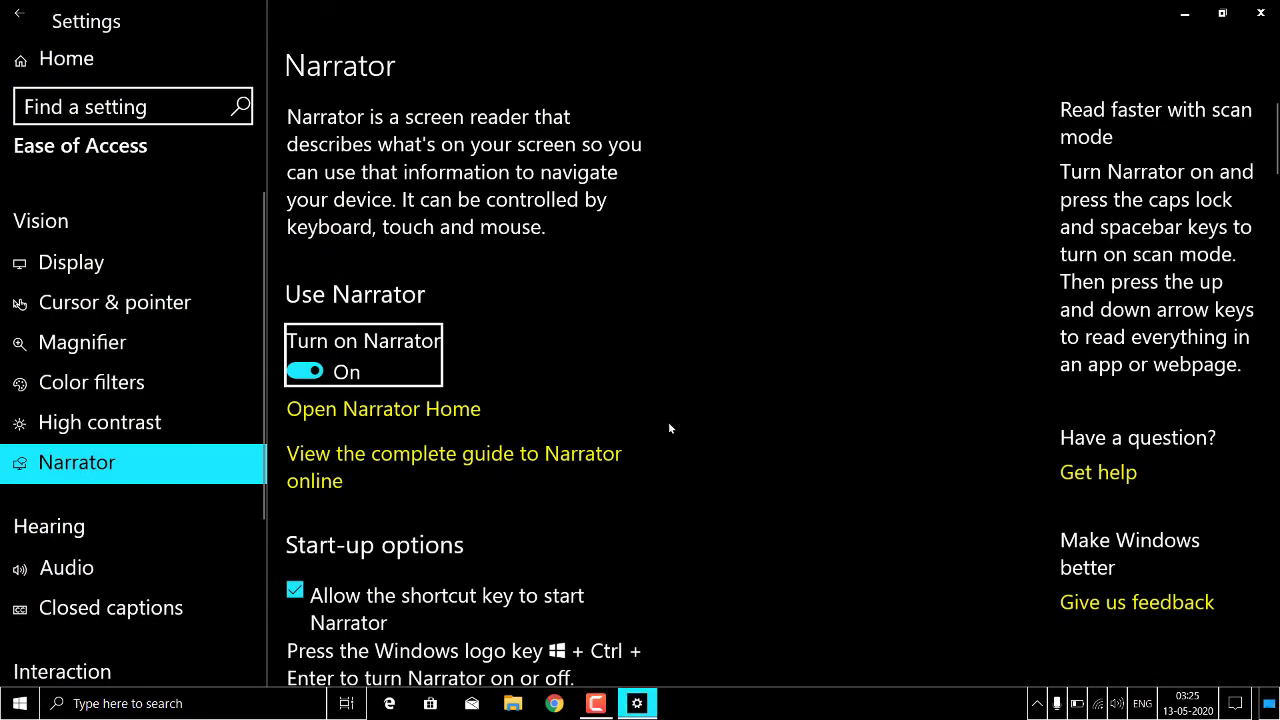
click(307, 368)
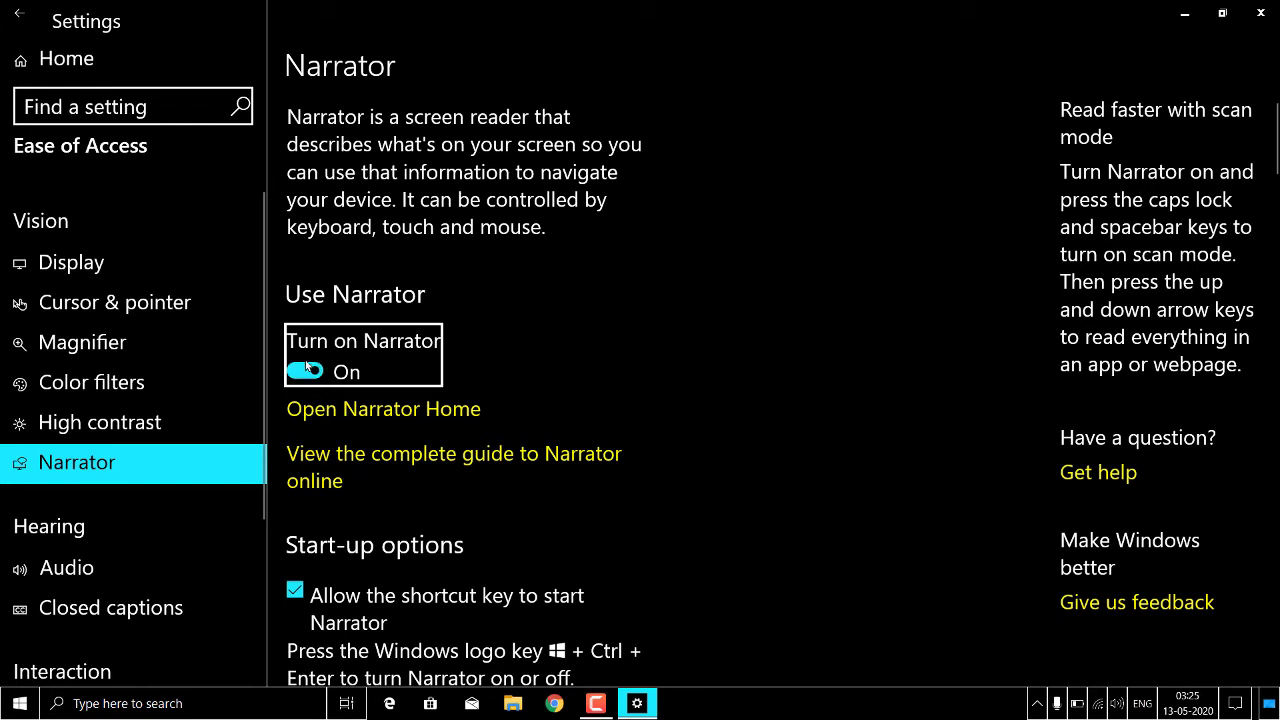